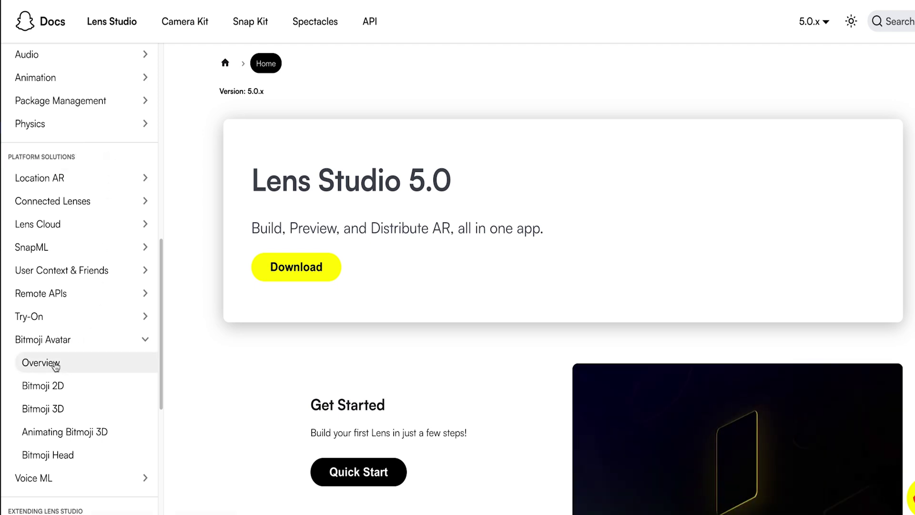
Step: Go through Overview and Bitmoji 3D to the Animating Bitmoji 3D guide, and skim its Mixamo steps
click(55, 365)
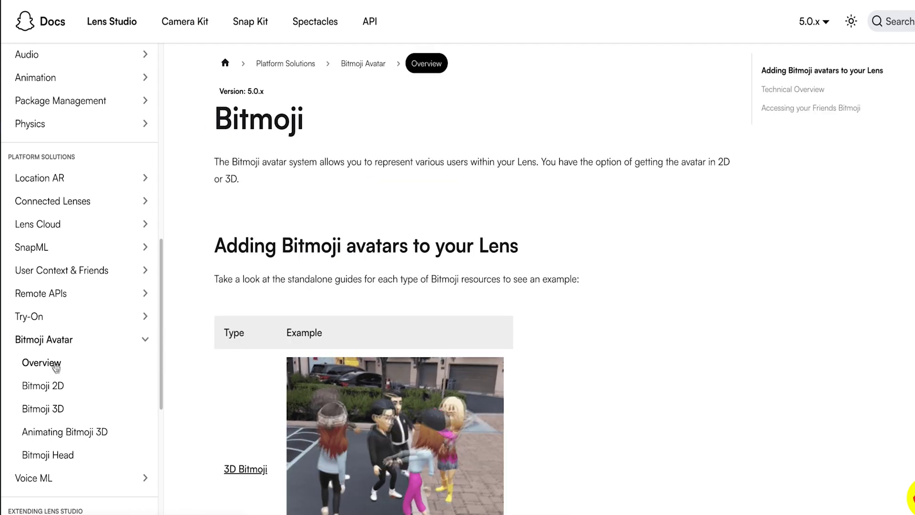
click(70, 409)
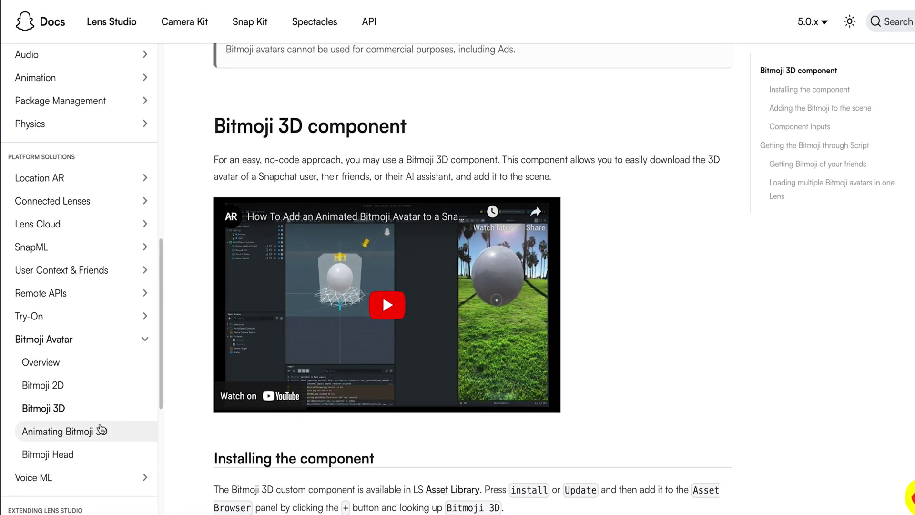
click(100, 427)
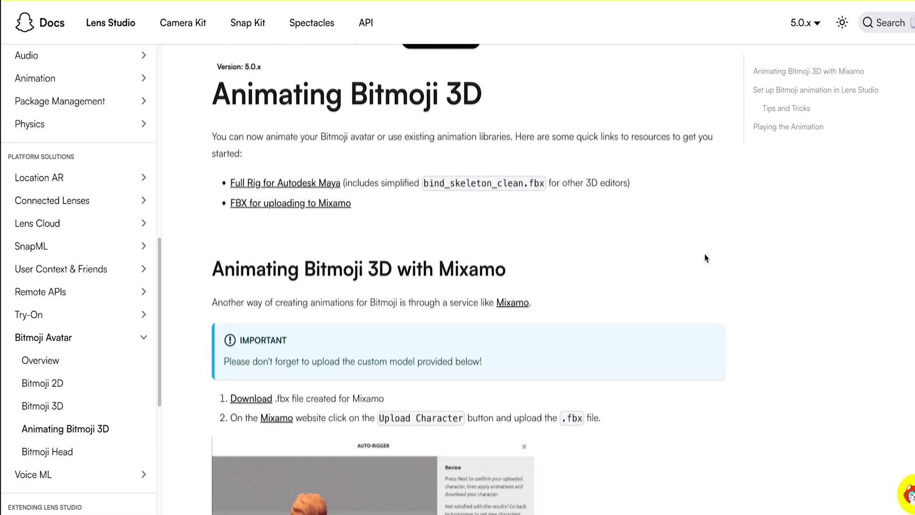
scroll(705, 254, down, 4)
scroll(705, 257, down, 12)
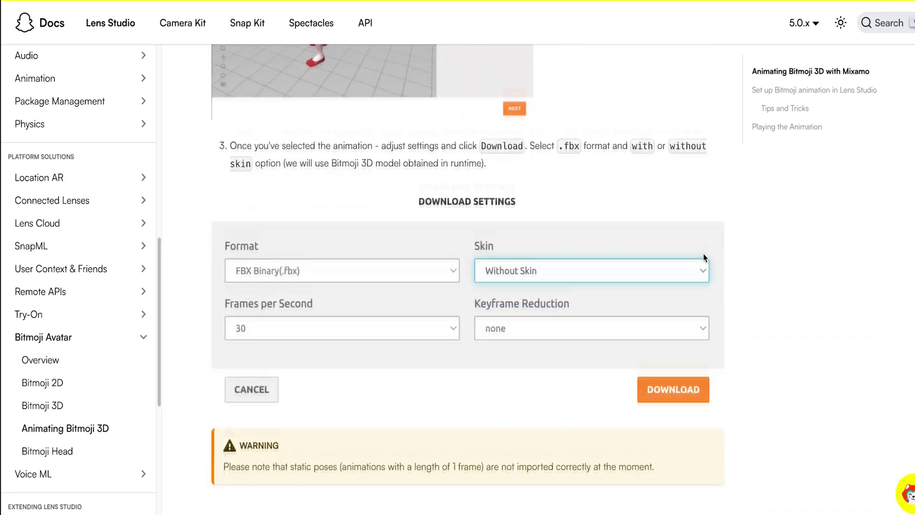
scroll(703, 258, down, 3)
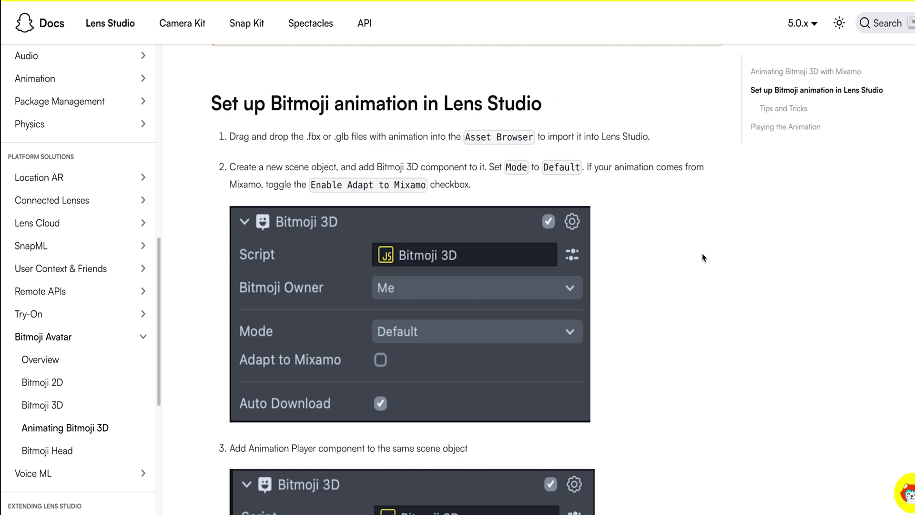
scroll(702, 253, up, 6)
scroll(702, 256, up, 10)
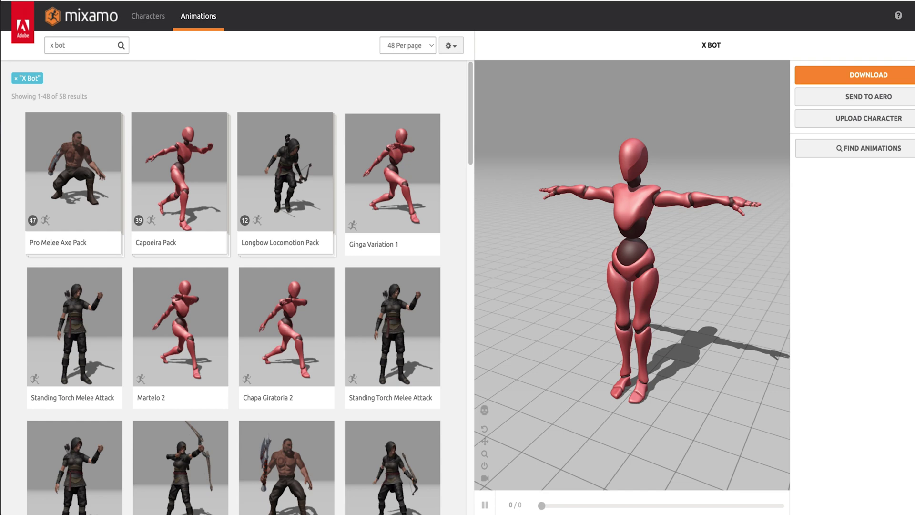
Step: Upload UploadToMixamo.zip as a custom character and confirm the auto-rigged model in the preview
click(855, 120)
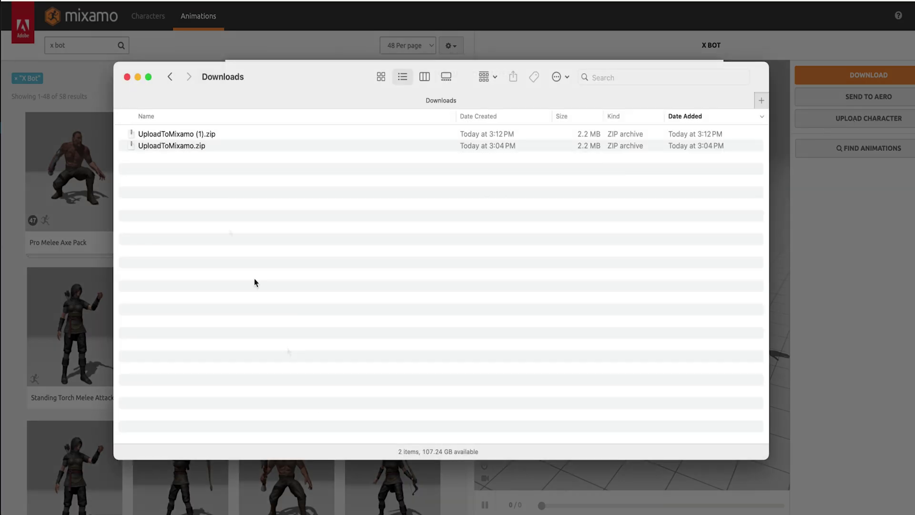
click(189, 150)
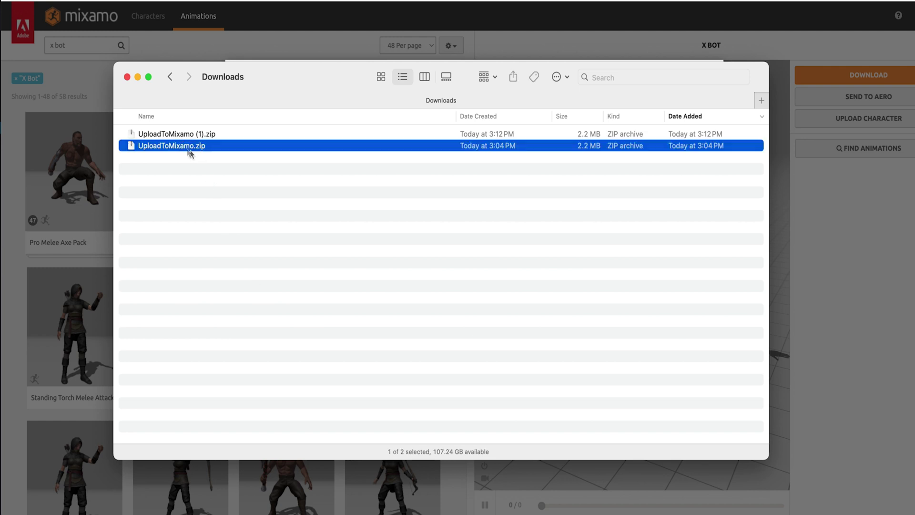
drag(184, 149, 471, 265)
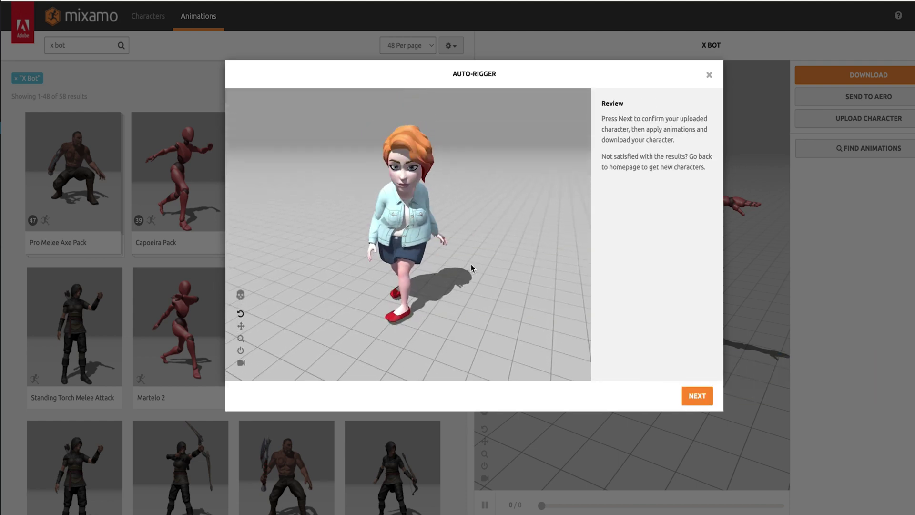
drag(416, 311, 731, 412)
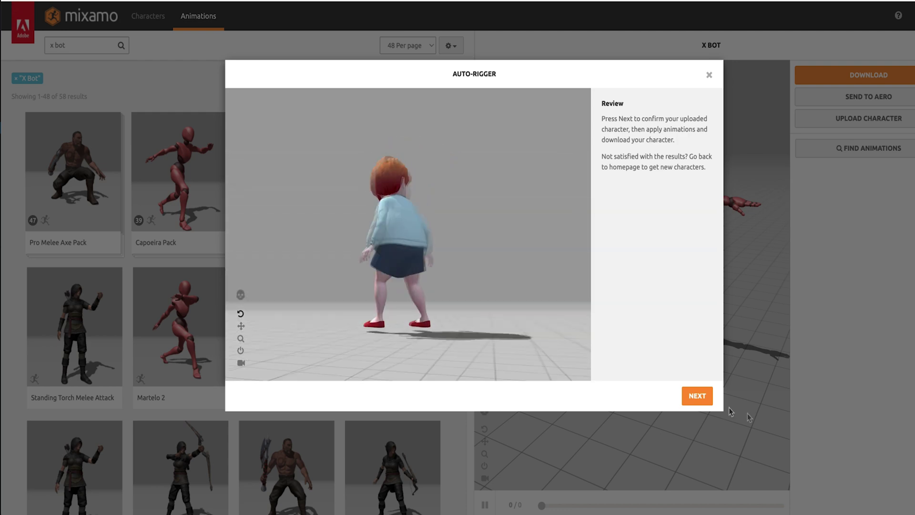
click(697, 396)
drag(565, 369, 703, 396)
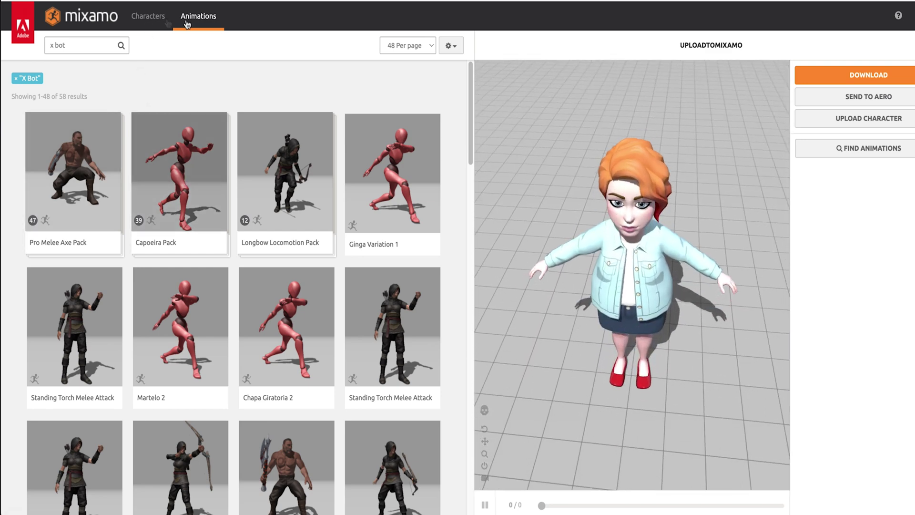
Step: Clear the 'x bot' search, apply Strut Walking with In Place on, and open Download settings
click(83, 42)
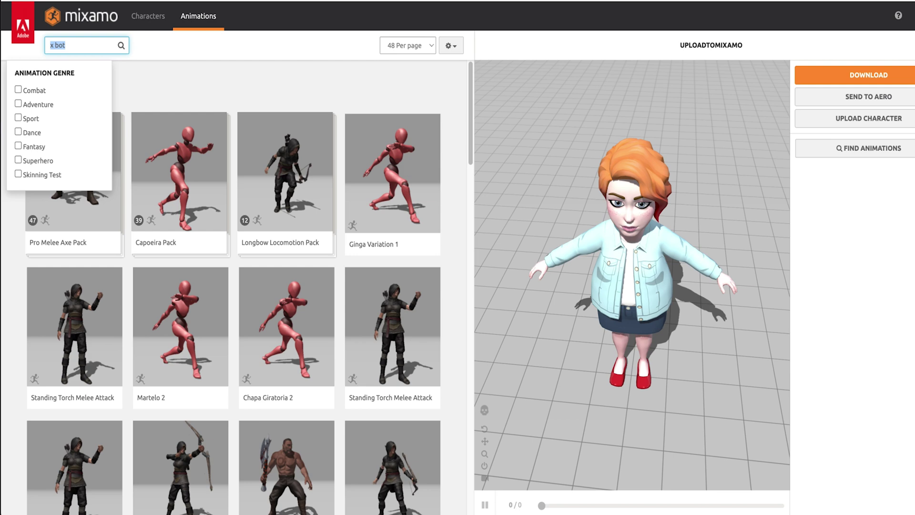
key(BackSpace)
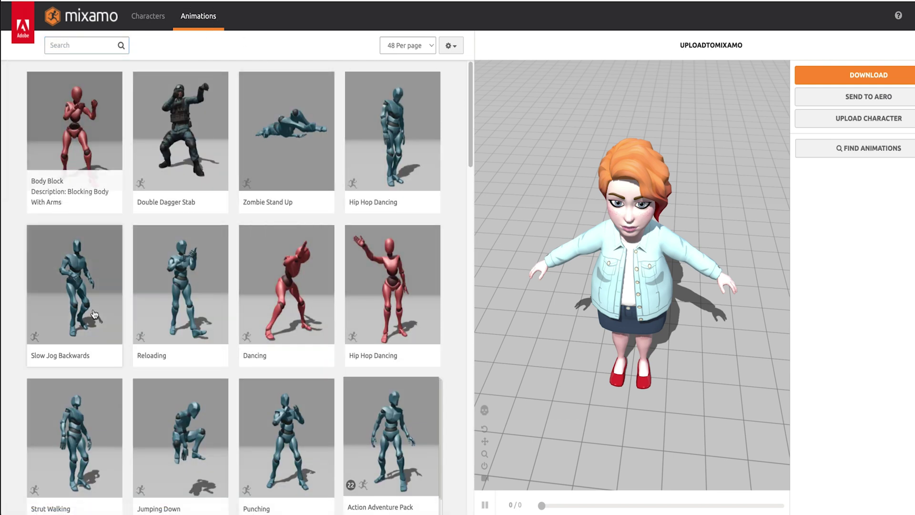
scroll(95, 313, down, 2)
scroll(282, 381, down, 4)
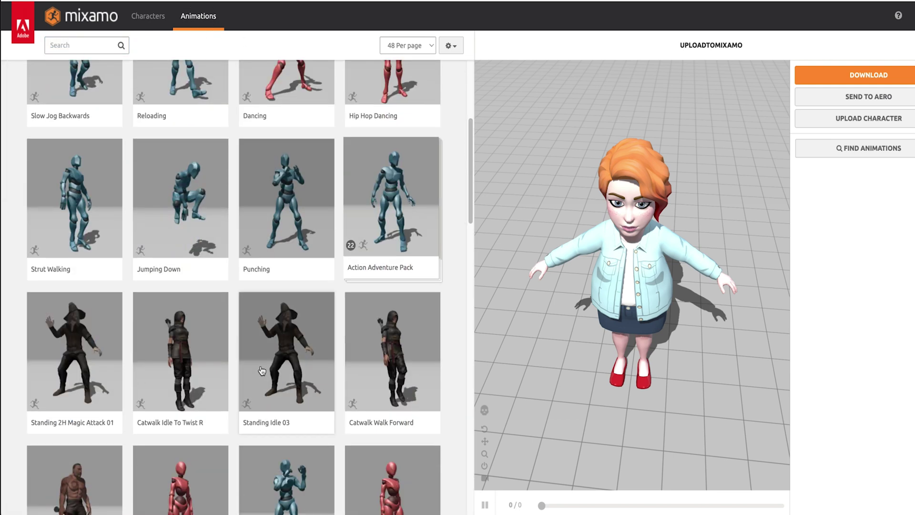
click(83, 214)
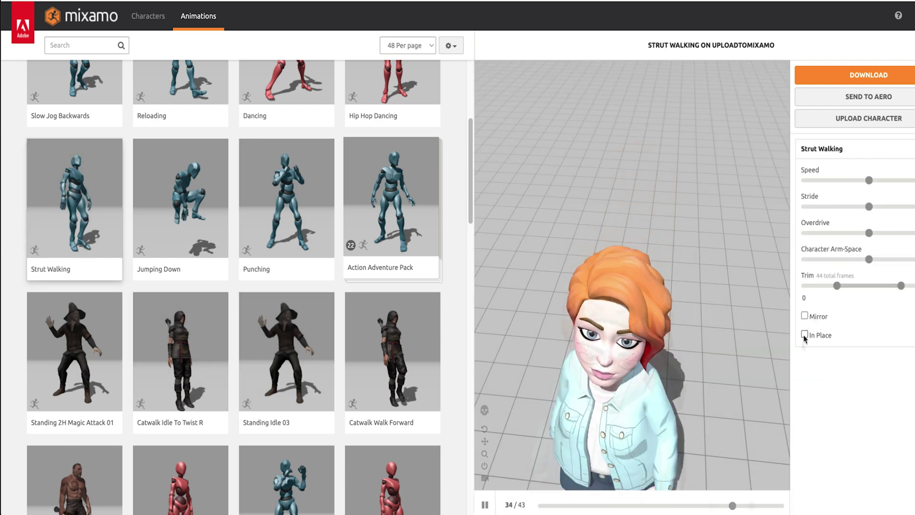
click(805, 334)
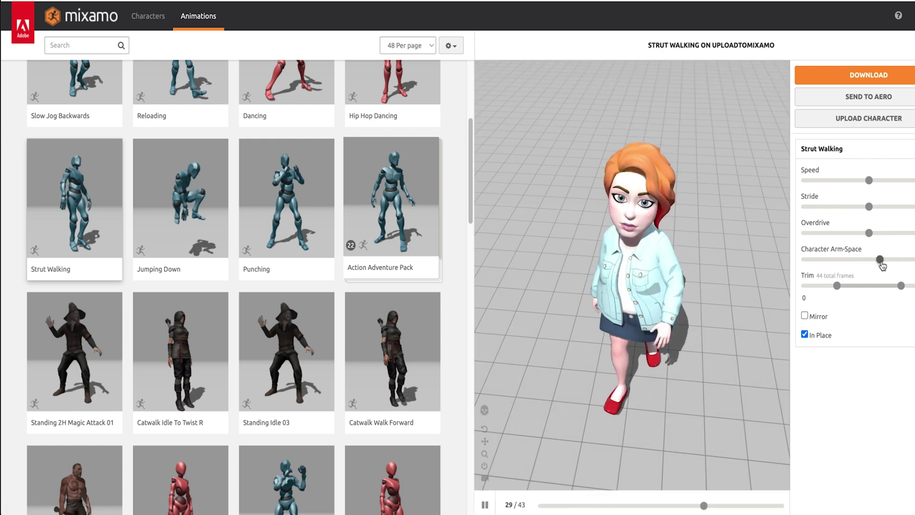
click(882, 77)
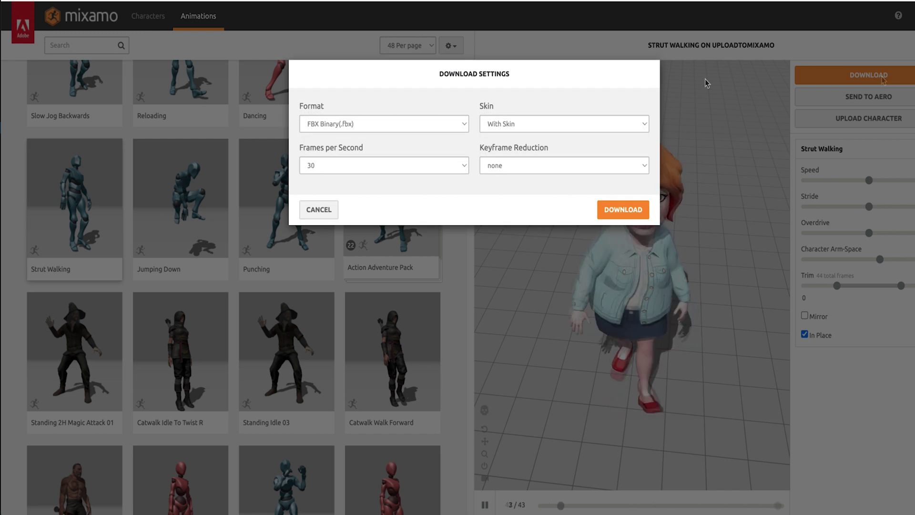
Step: Download Strut Walking as FBX Binary, Without Skin, 30 fps, then preview Standing Idle 03
click(541, 124)
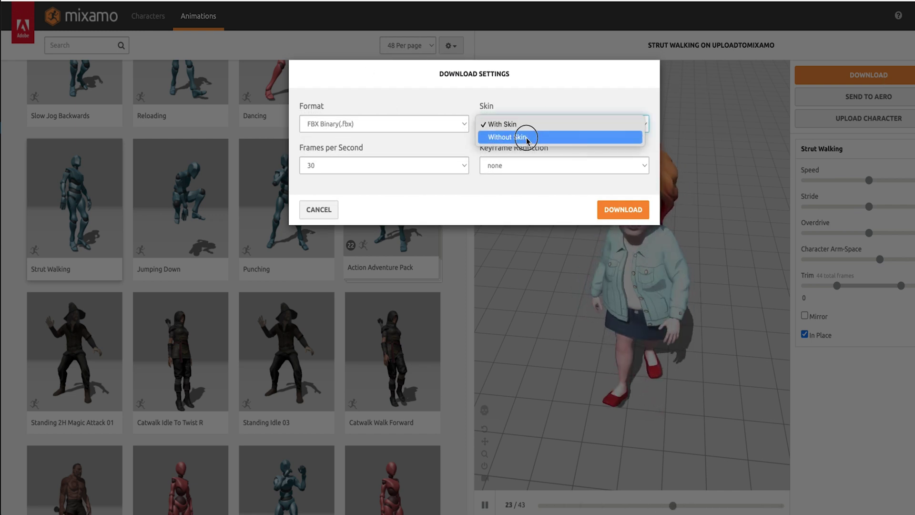
click(523, 136)
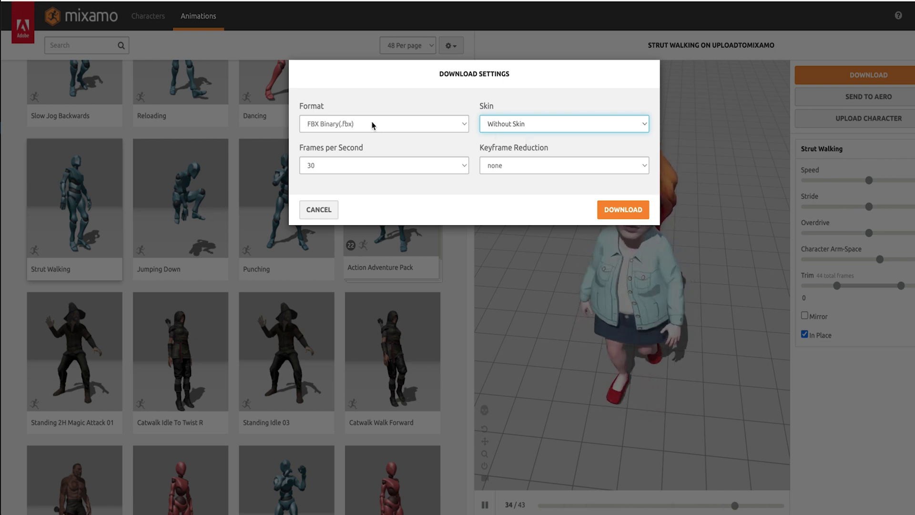
click(431, 124)
click(388, 128)
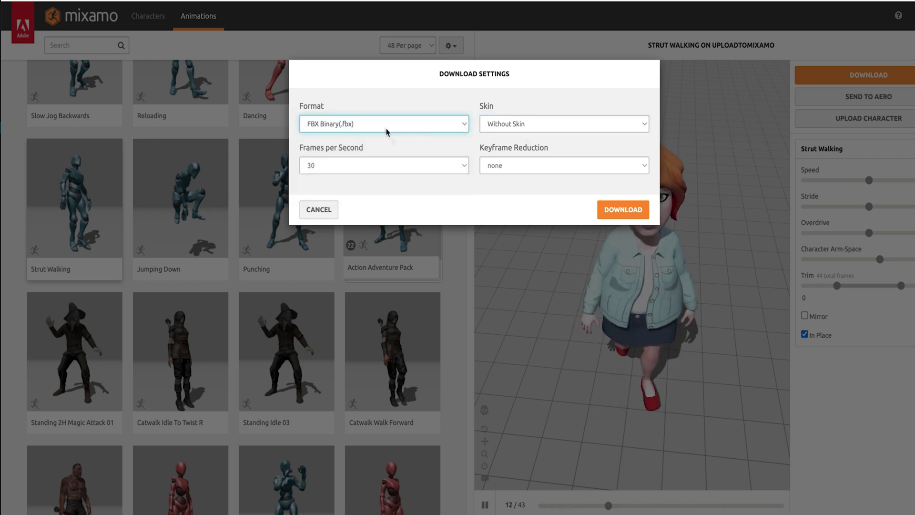
click(368, 162)
click(368, 162)
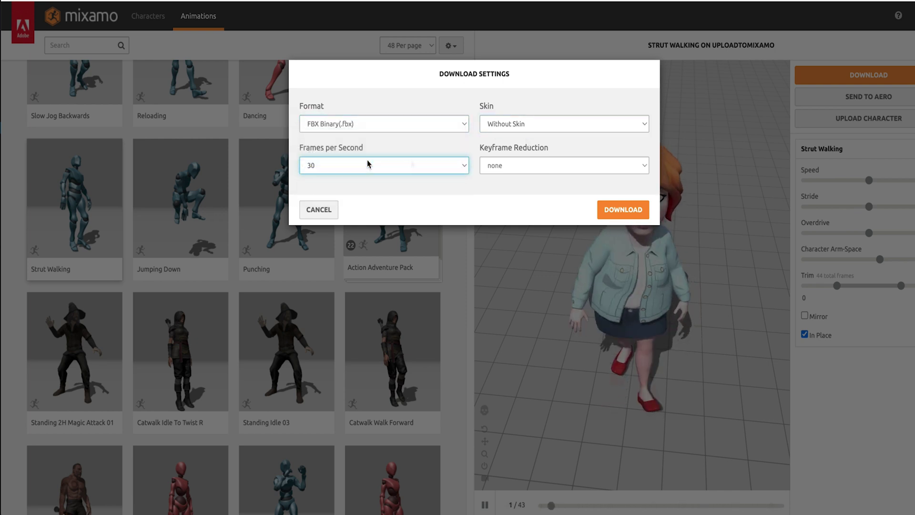
click(628, 211)
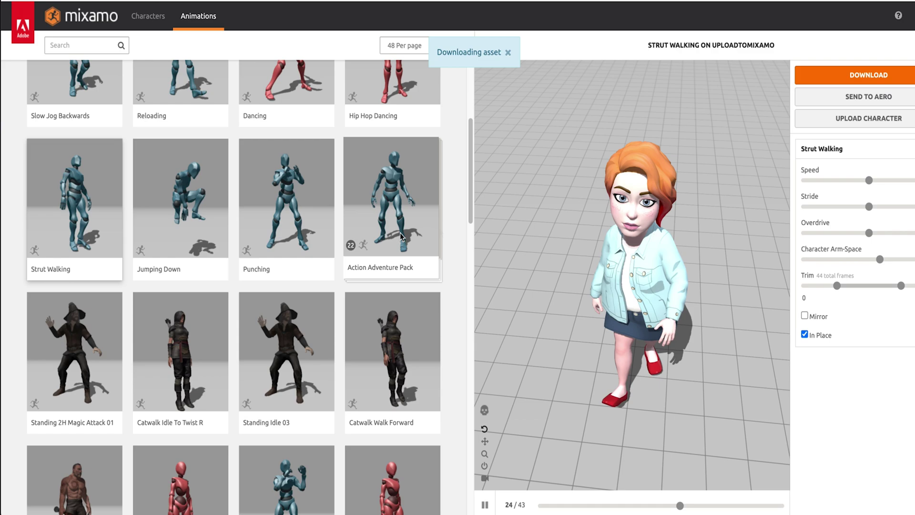
click(291, 357)
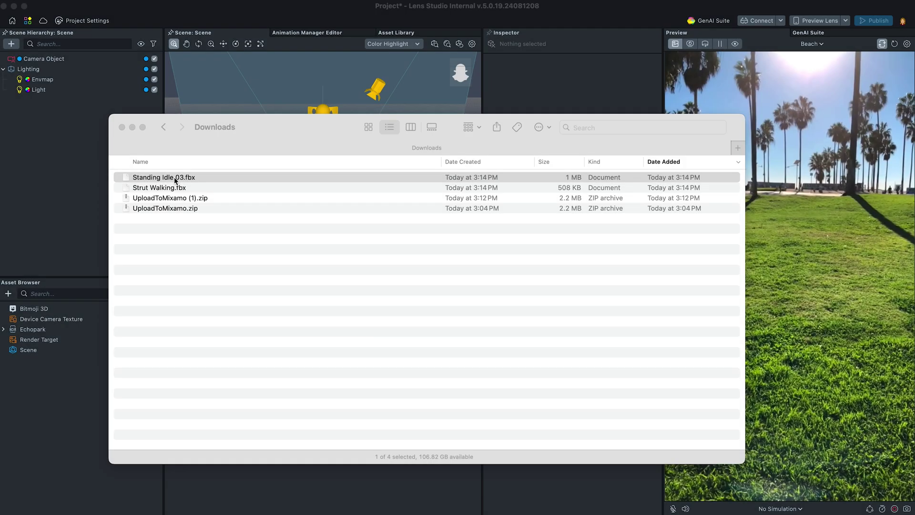
Step: Import Standing Idle 03.fbx into the Asset Browser with the default FBX importer settings
drag(59, 417, 59, 417)
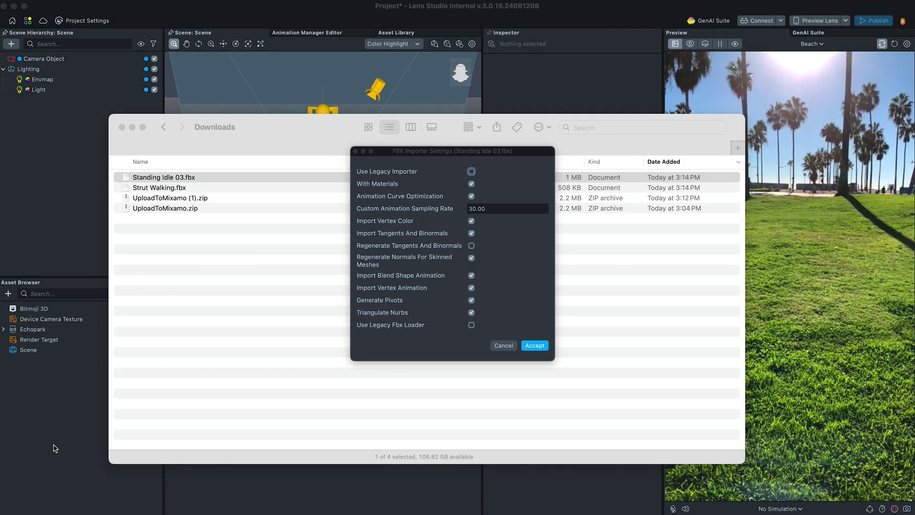
click(535, 346)
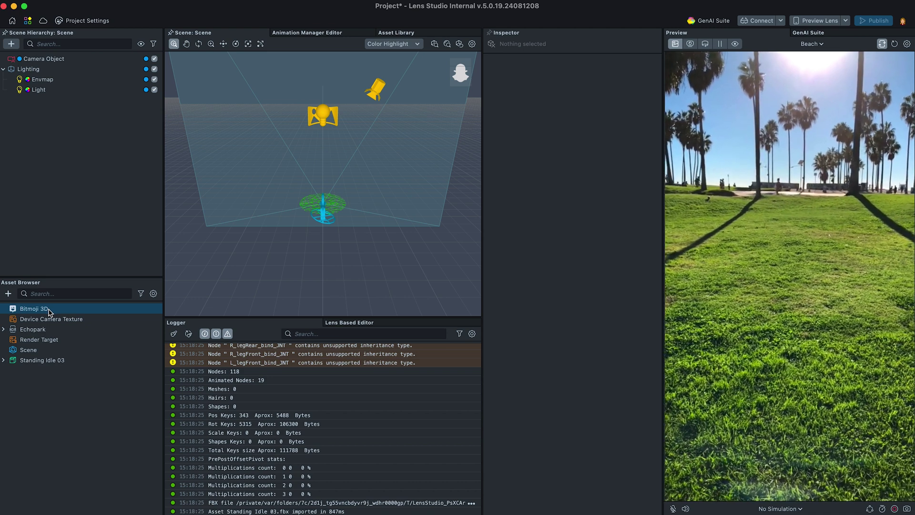
Step: Place a Bitmoji 3D avatar and give it an Animation Player clip using Standing Idle 03's Layer0
drag(62, 167, 63, 166)
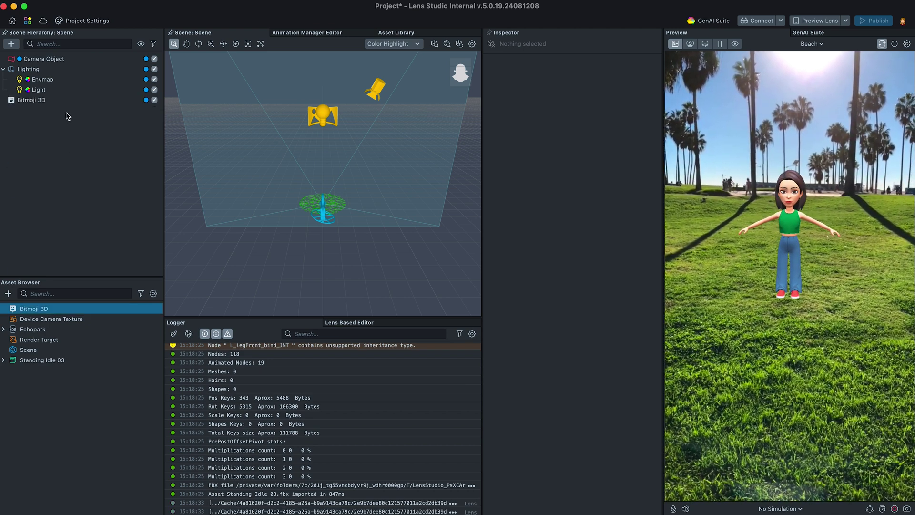
click(70, 101)
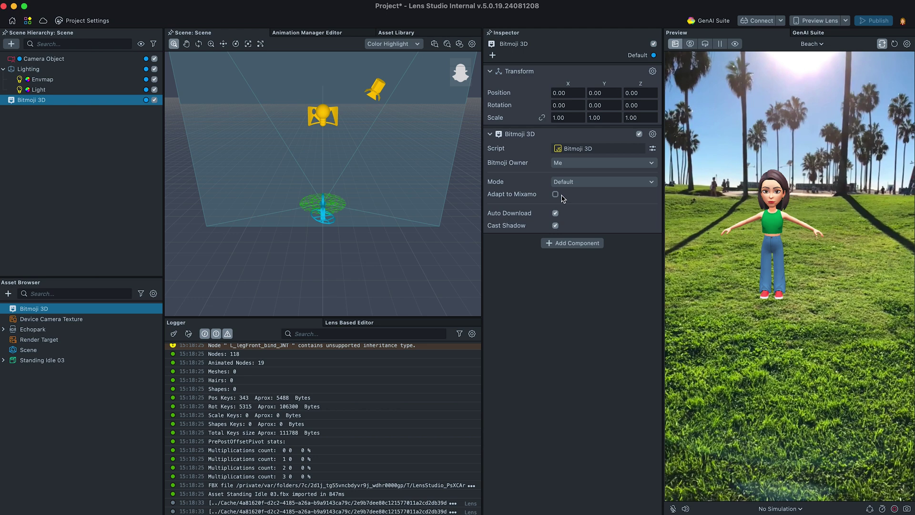
click(574, 243)
text(anima)
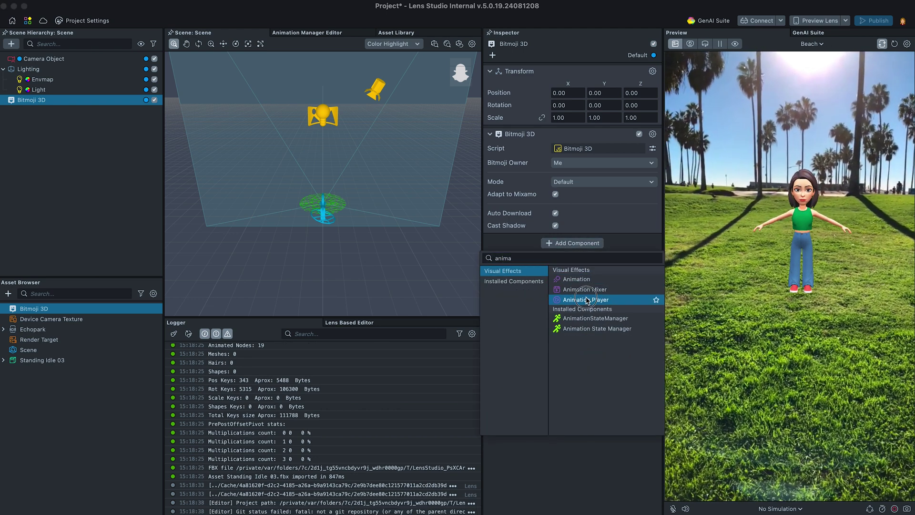
click(587, 300)
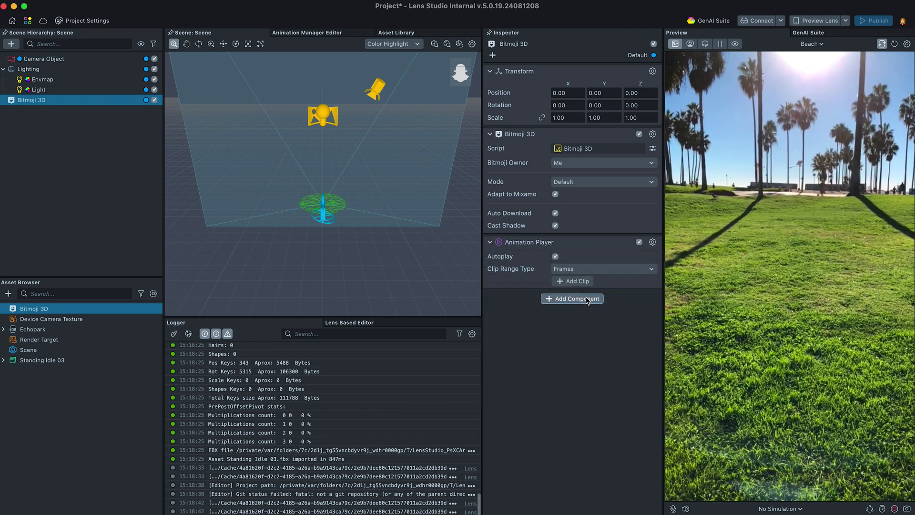
click(580, 283)
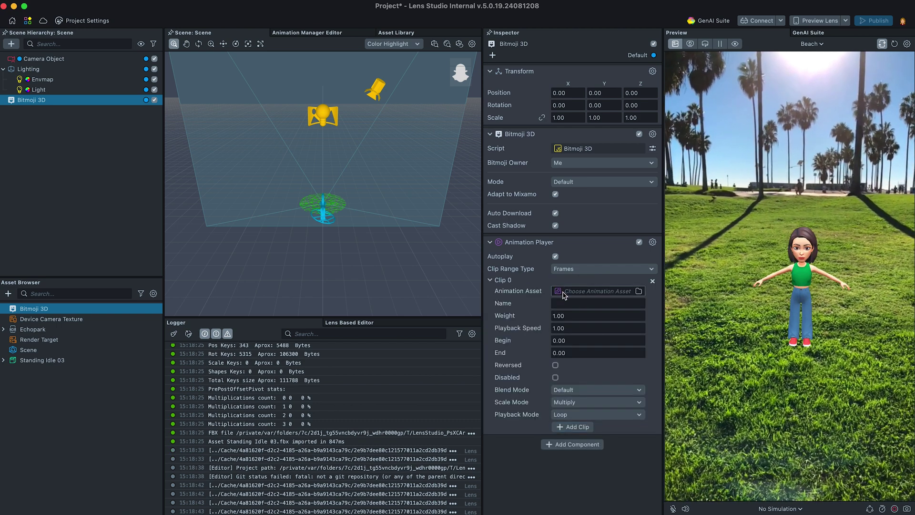
click(564, 292)
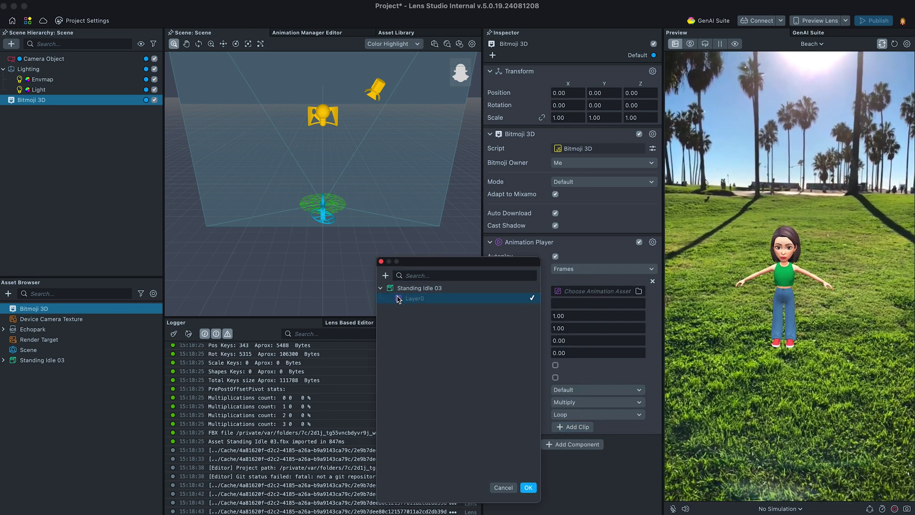
double_click(399, 299)
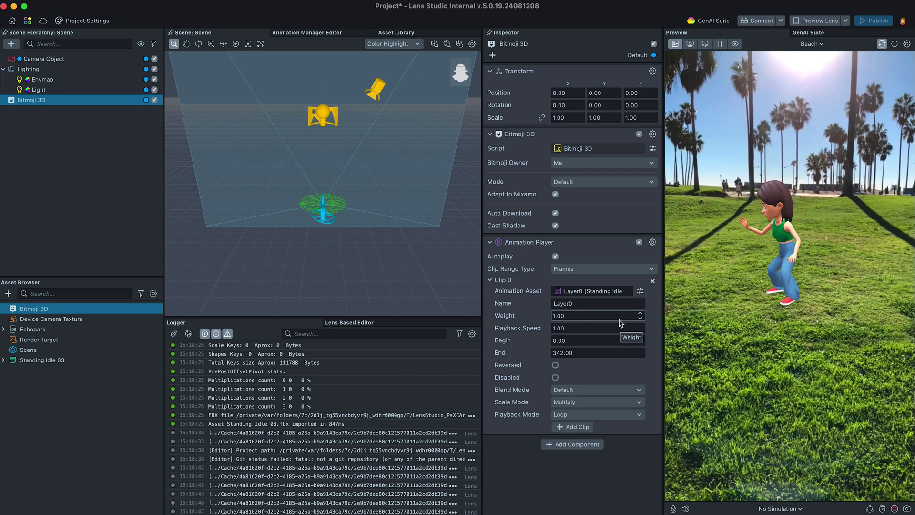